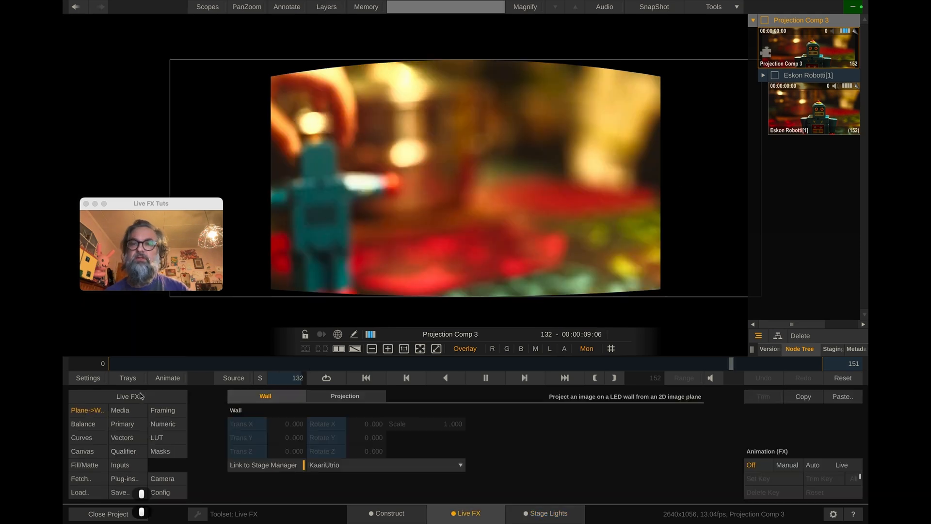
pyautogui.click(344, 395)
pyautogui.click(265, 396)
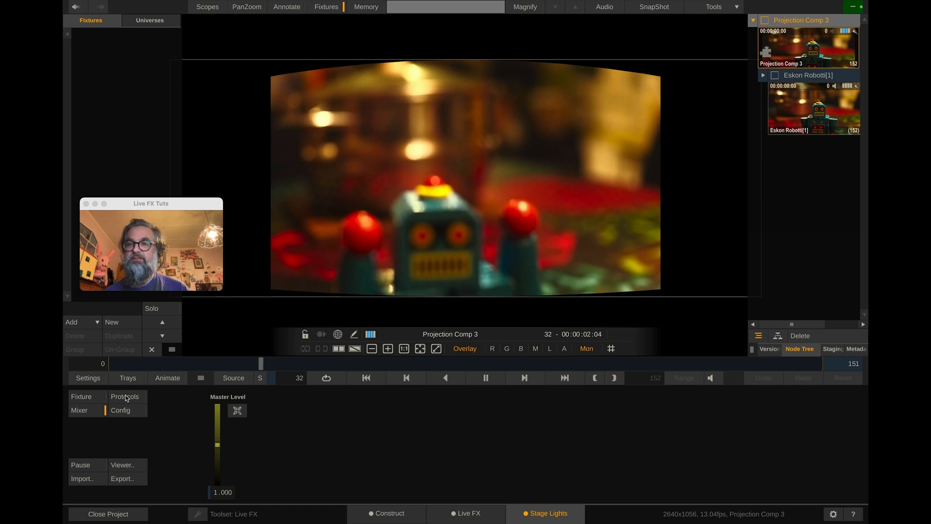
pyautogui.moveTo(584, 491)
pyautogui.mouseDown()
pyautogui.moveTo(531, 481)
pyautogui.moveTo(516, 511)
pyautogui.moveTo(568, 504)
pyautogui.mouseUp()
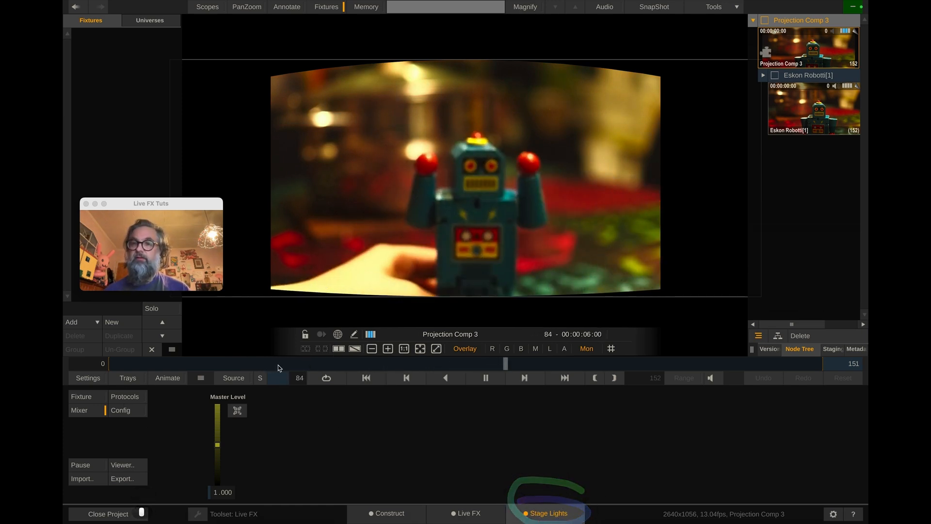
pyautogui.moveTo(103, 392)
pyautogui.mouseDown()
pyautogui.moveTo(80, 404)
pyautogui.moveTo(93, 427)
pyautogui.mouseUp()
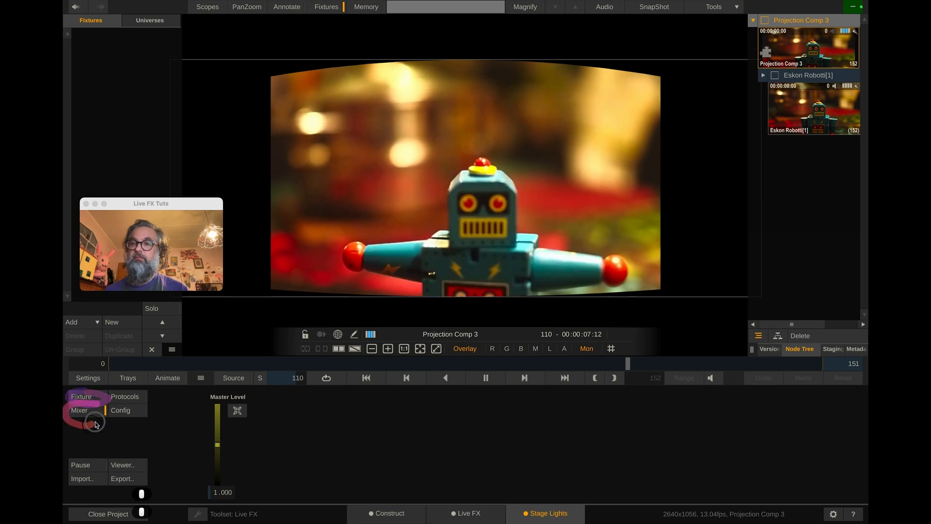
pyautogui.moveTo(128, 392)
pyautogui.mouseDown()
pyautogui.moveTo(132, 414)
pyautogui.moveTo(113, 401)
pyautogui.moveTo(170, 417)
pyautogui.mouseUp()
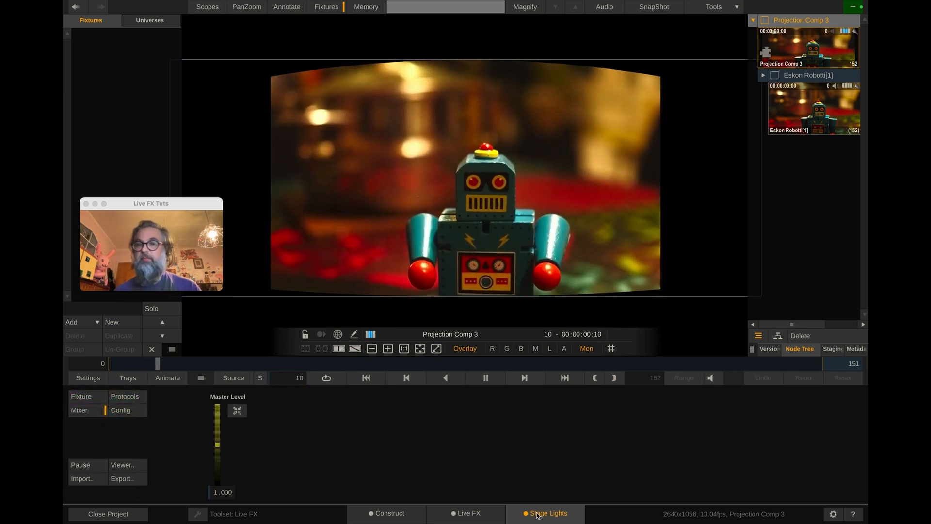
# Load the GDTF fixture template Creamsource Vortex Revision 2.5.1.gdtf and browse the modes offered for the Vortex 4.
pyautogui.click(91, 398)
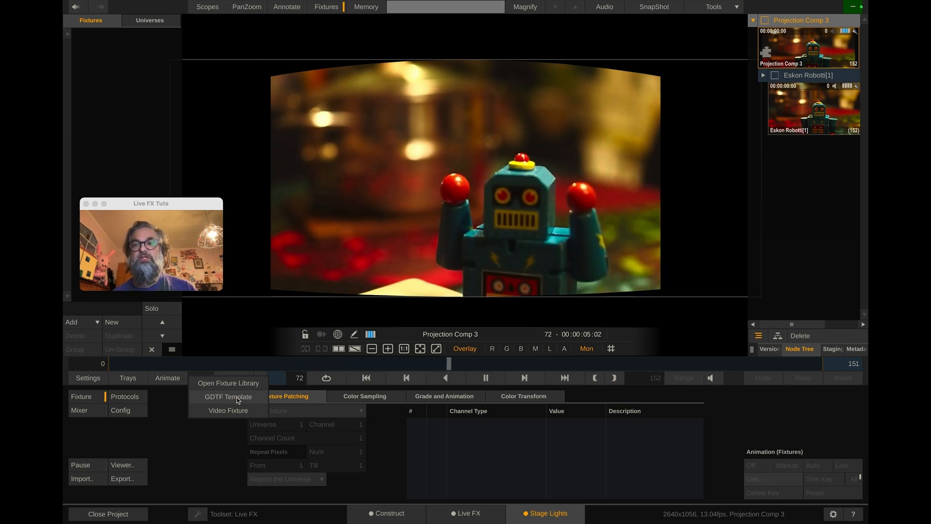
pyautogui.click(238, 398)
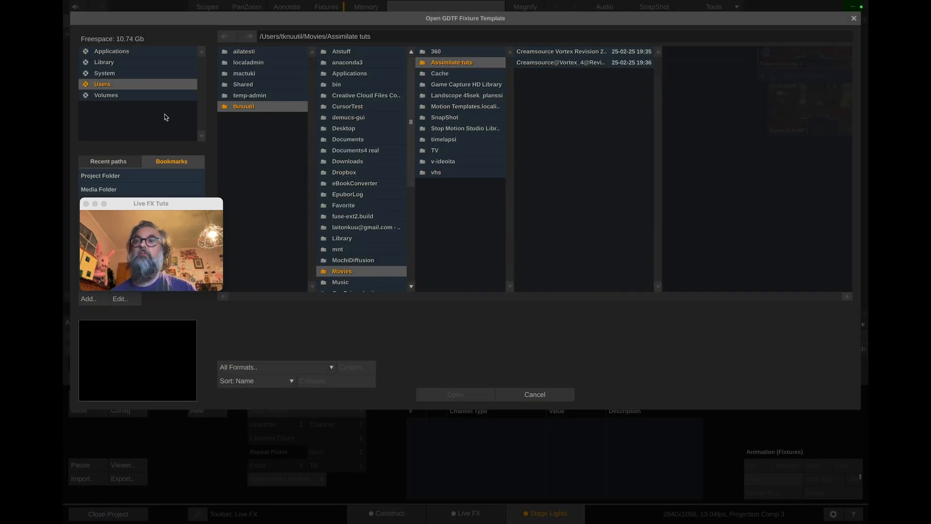
pyautogui.click(567, 53)
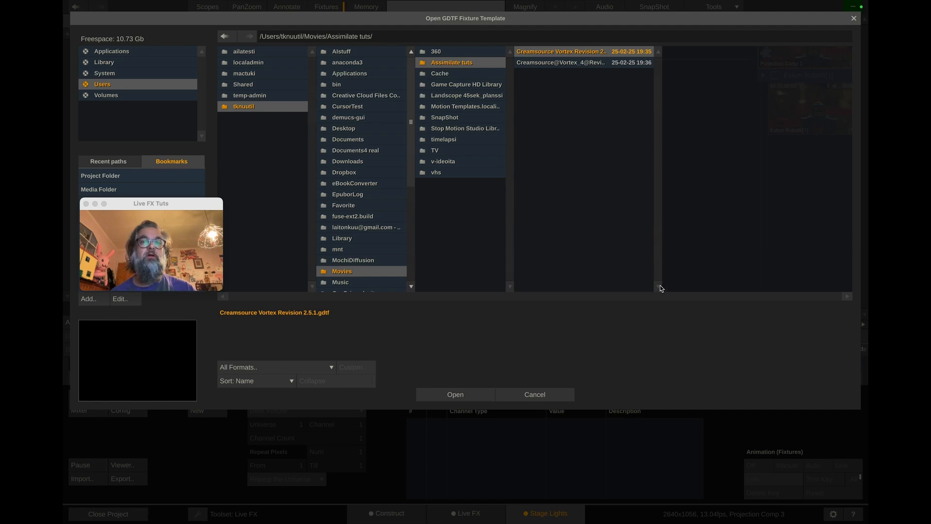
pyautogui.click(568, 64)
pyautogui.click(587, 56)
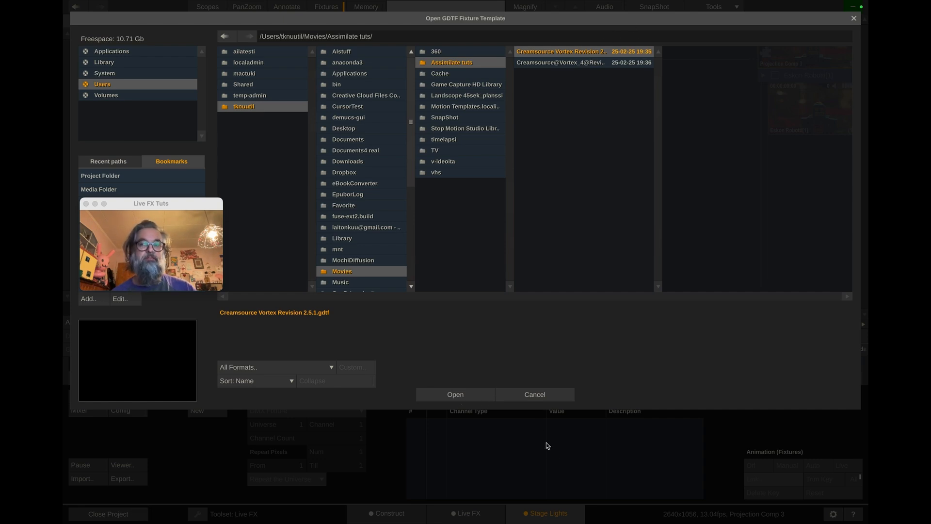
pyautogui.click(454, 394)
pyautogui.moveTo(465, 233); pyautogui.dragTo(413, 195)
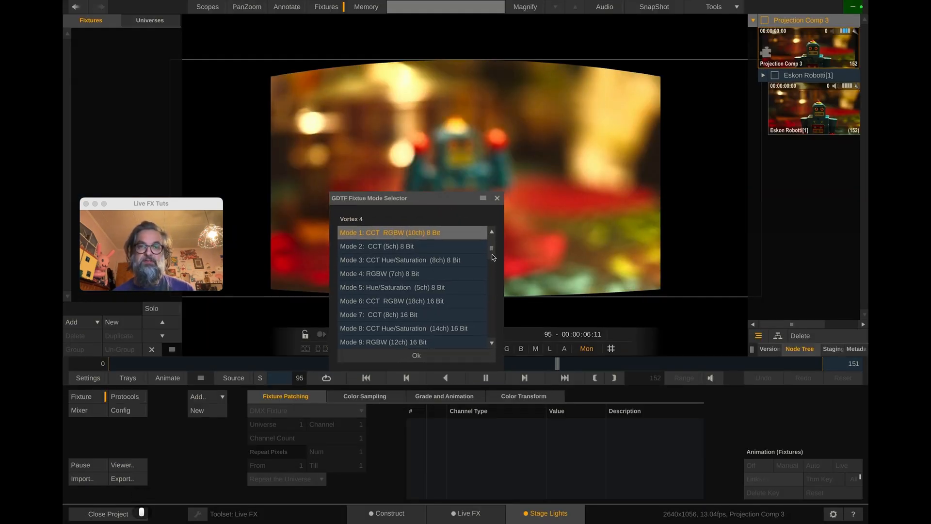
pyautogui.scroll(-2, 492, 264)
pyautogui.moveTo(491, 264); pyautogui.dragTo(492, 237)
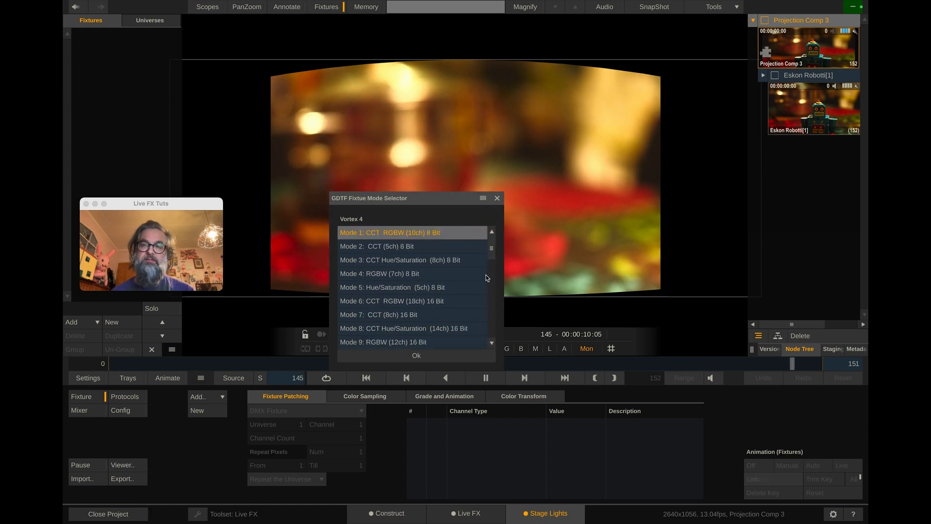
# Switch to Finder, open PDF document.pdf from the Assimilate tuts folder and look through its list of DMX modes.
pyautogui.press('super+Tab')
pyautogui.click(465, 262)
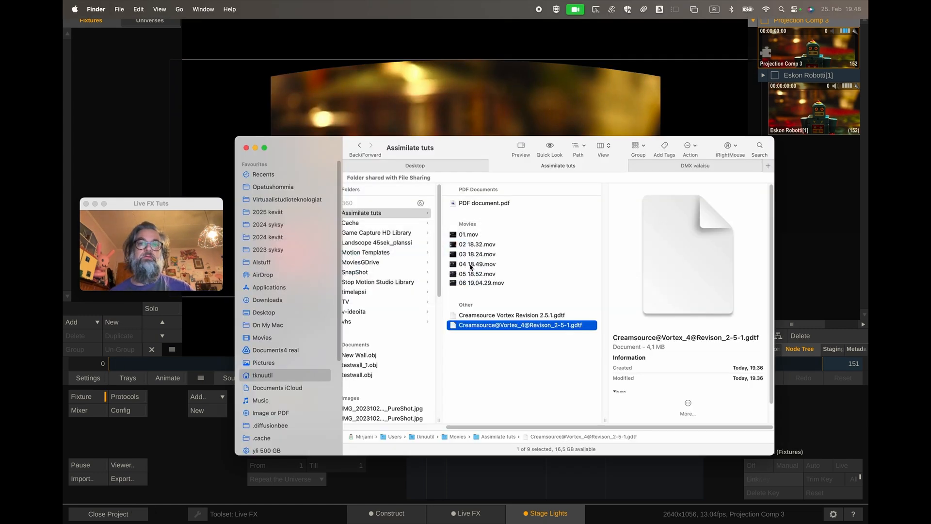
pyautogui.doubleClick(483, 204)
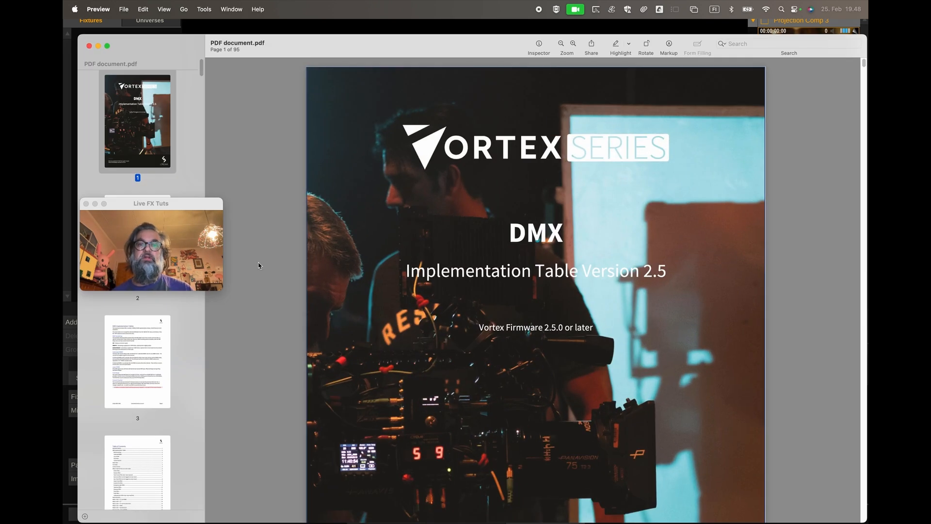
pyautogui.click(148, 359)
pyautogui.scroll(-20, 517, 416)
pyautogui.scroll(-5, 519, 417)
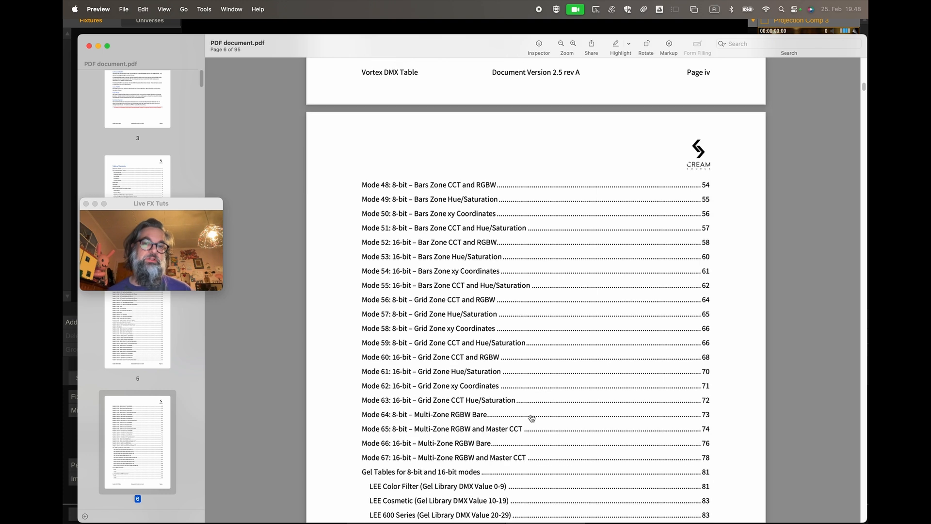
pyautogui.scroll(-1, 543, 433)
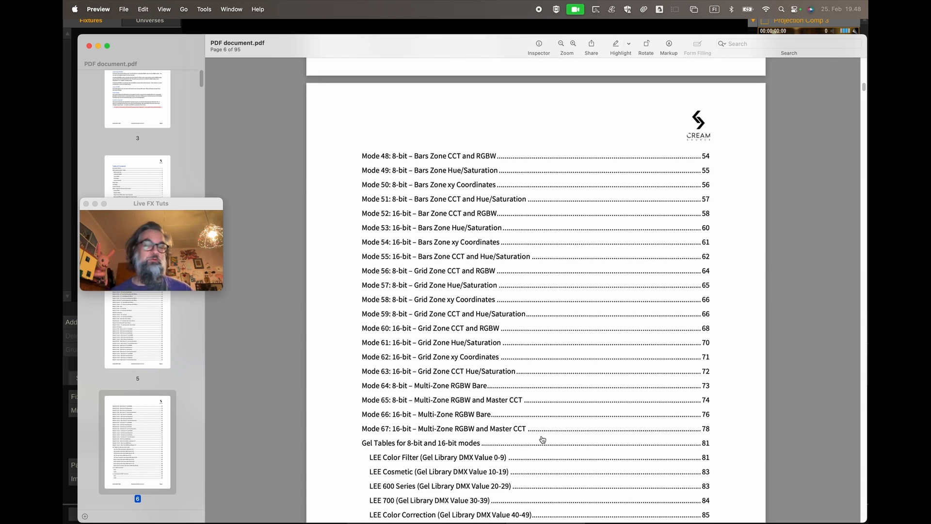
pyautogui.scroll(-1, 529, 445)
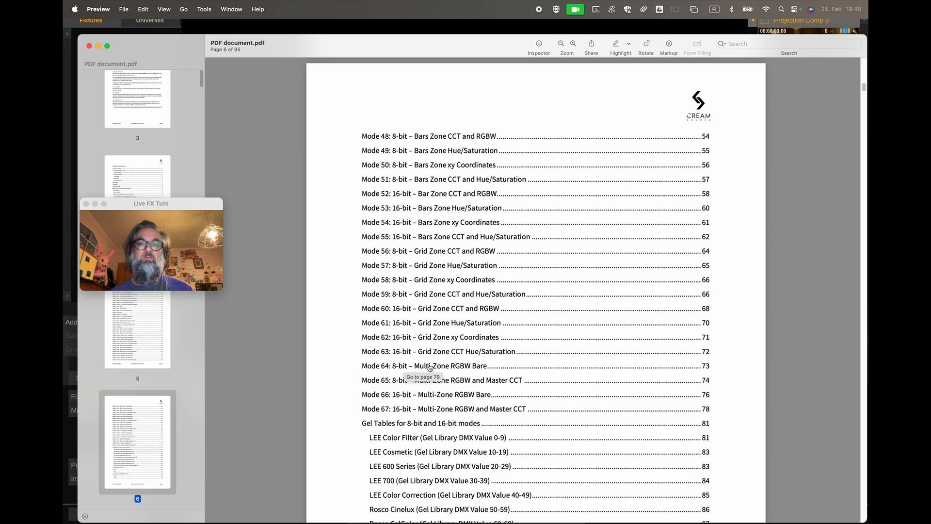
# Examine the zones and channel slots of Mode 64: 8-bit – Multi-Zone RGBW Bare in the PDF, and close the document.
pyautogui.click(476, 368)
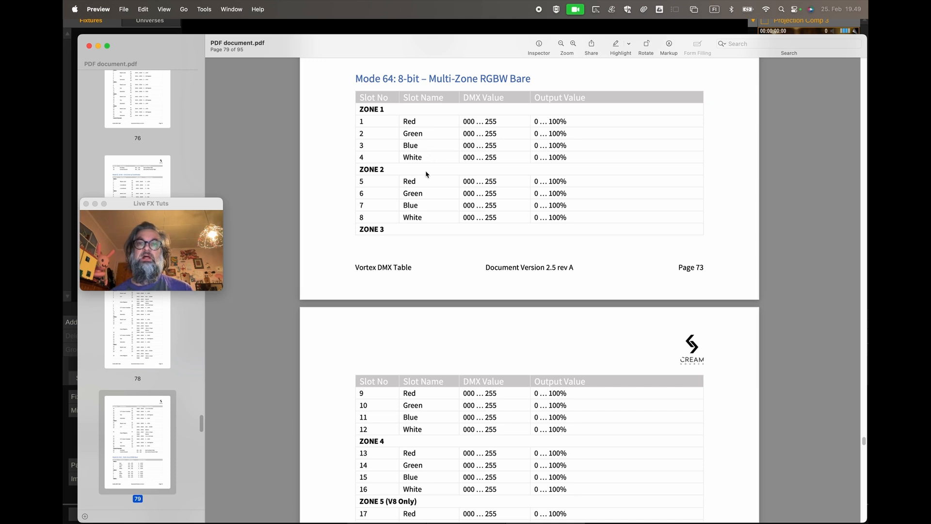
pyautogui.scroll(-5, 435, 301)
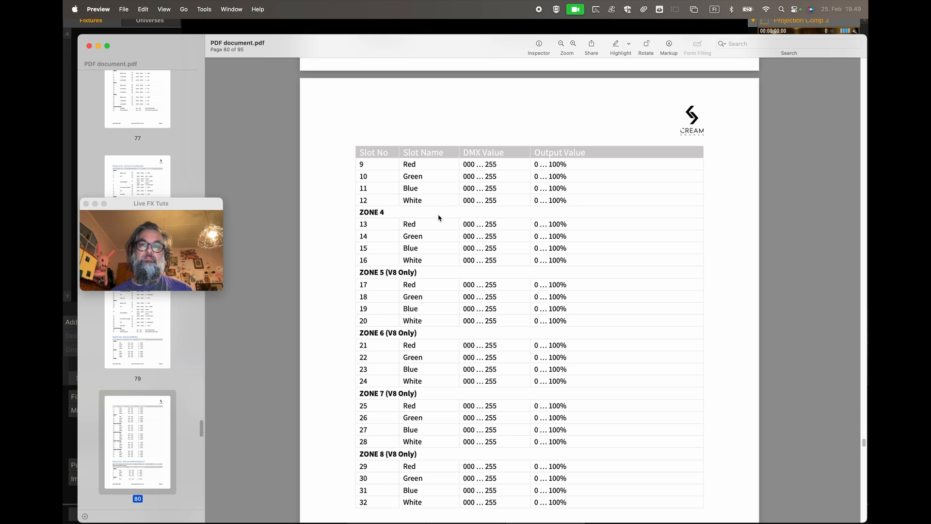
pyautogui.scroll(4, 438, 242)
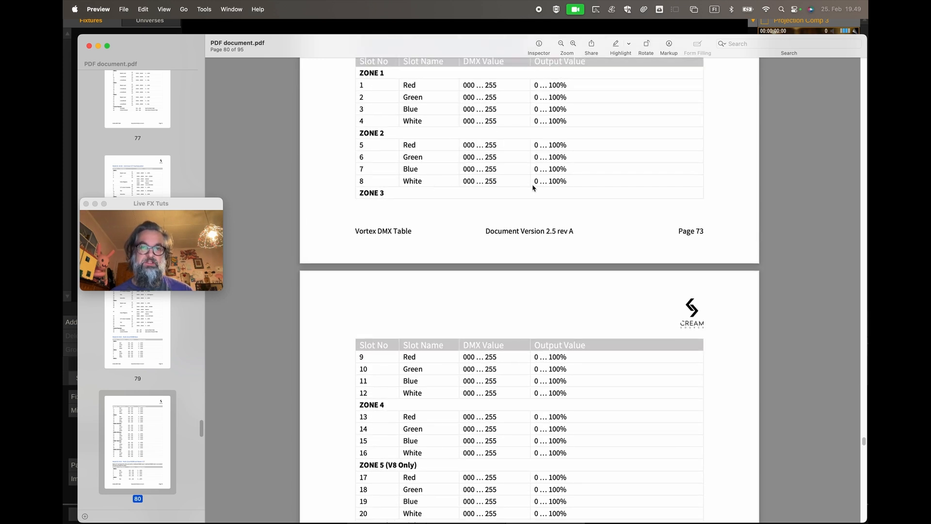
pyautogui.scroll(1, 462, 459)
pyautogui.scroll(-8, 465, 437)
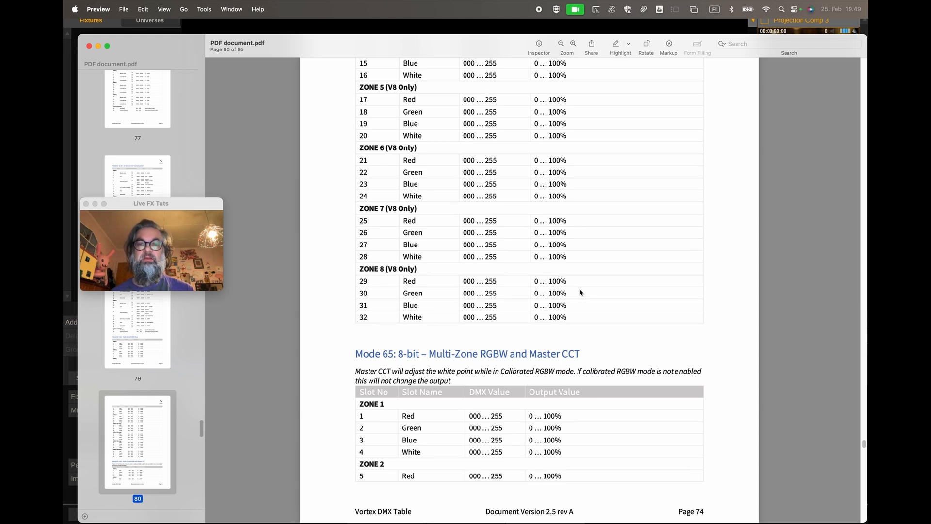
pyautogui.scroll(3, 581, 292)
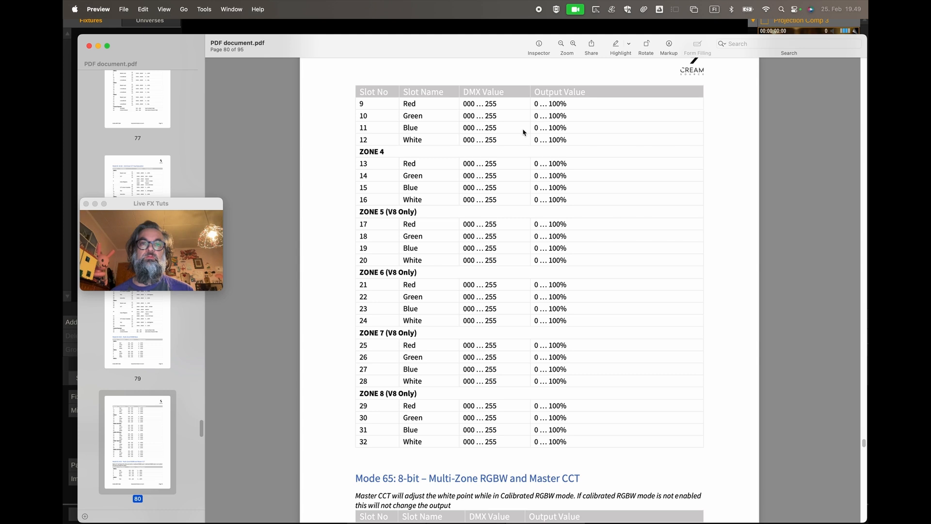
pyautogui.click(90, 46)
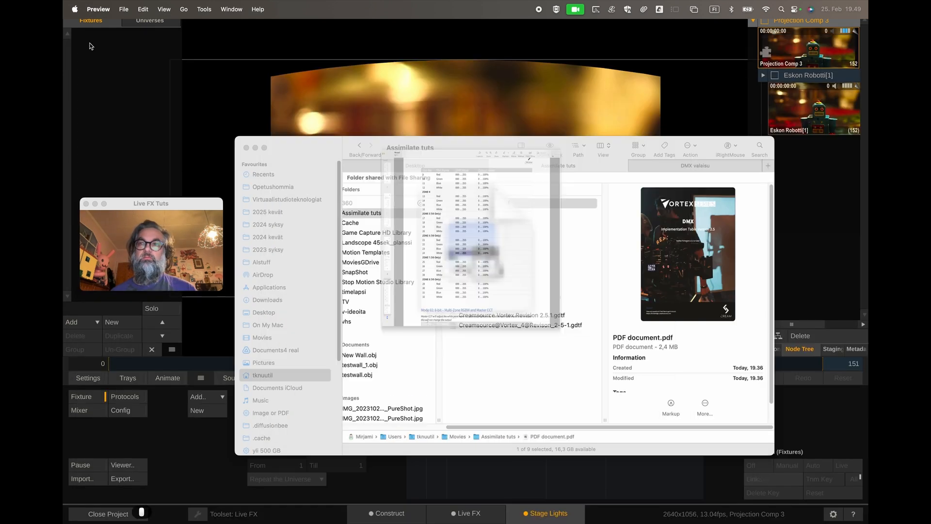
# Return to Live FX and add the Vortex 4 fixture in Mode 64: Multi Zone RGBW Bare (16ch) 8 Bit.
pyautogui.click(236, 88)
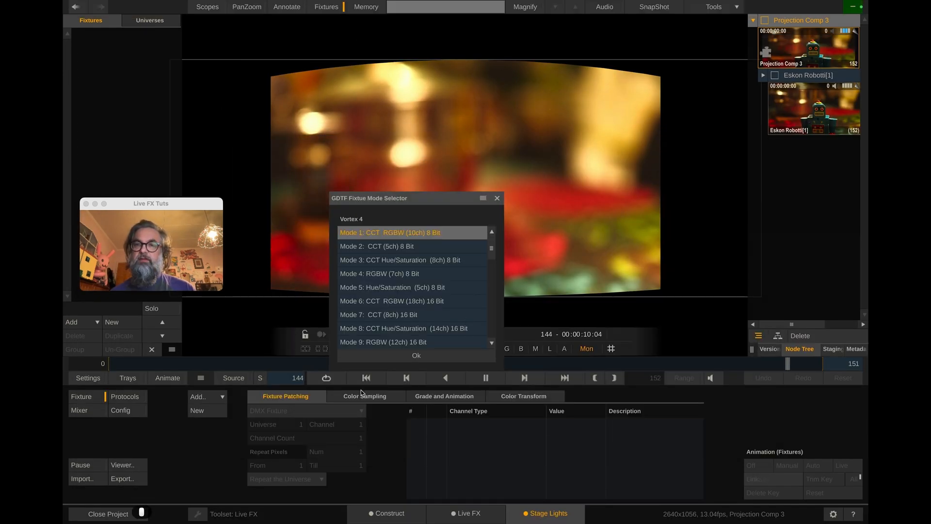
pyautogui.moveTo(491, 248); pyautogui.dragTo(499, 326)
pyautogui.click(464, 334)
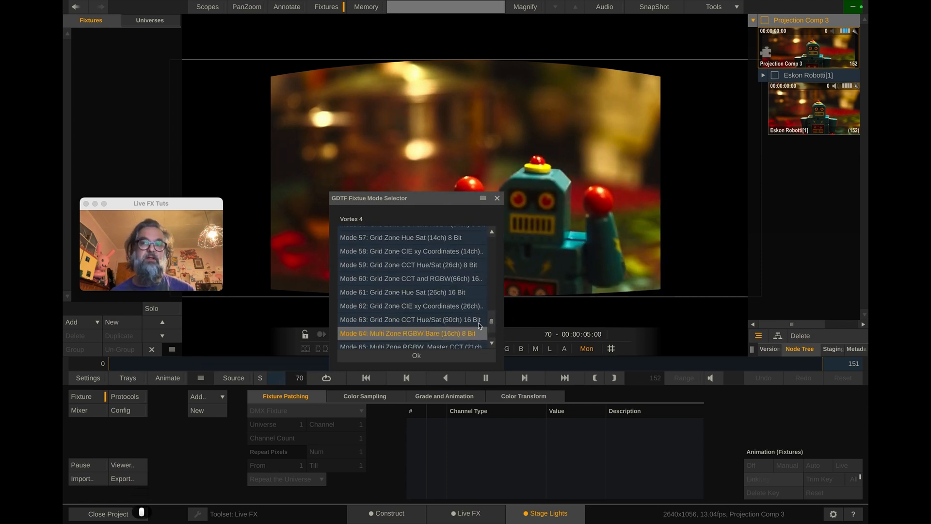
pyautogui.click(418, 356)
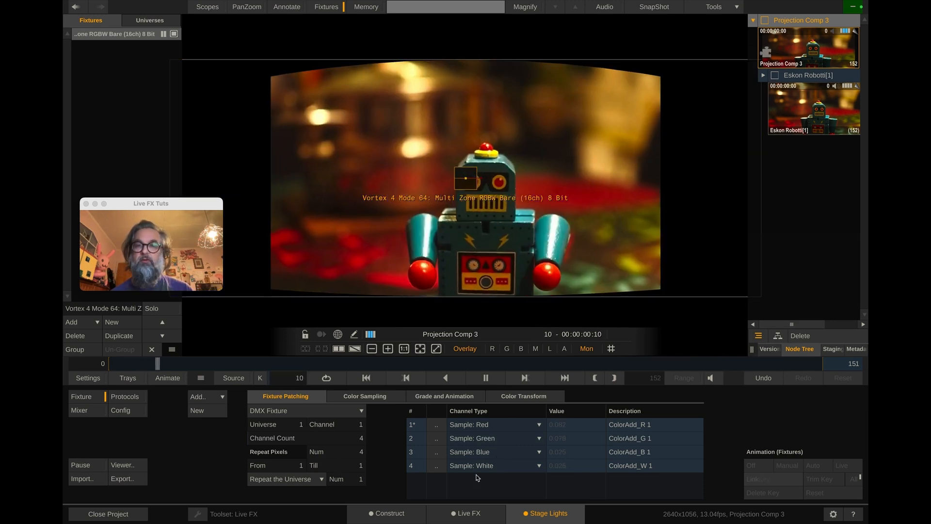
# Set the fixture's repeat pixels number to 8 and enlarge its sample region over the image to about 546 by 312.
pyautogui.click(344, 452)
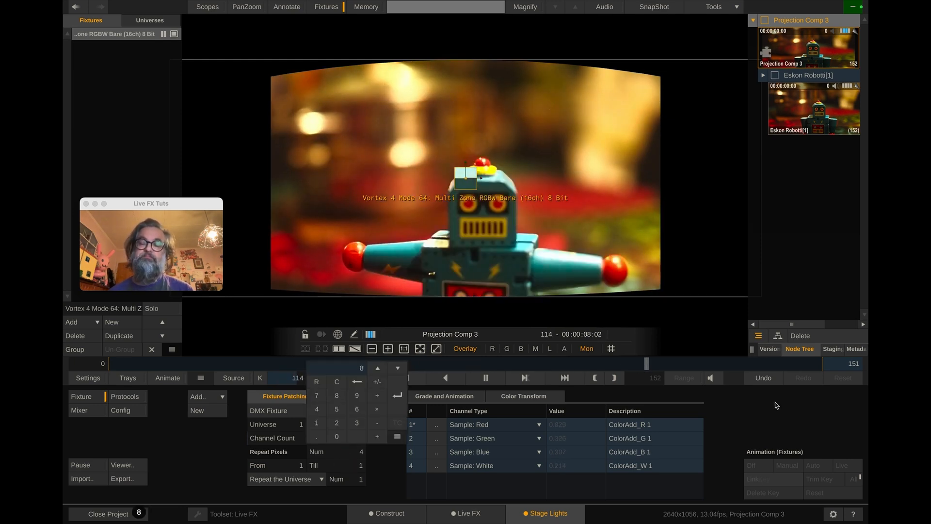
pyautogui.click(405, 398)
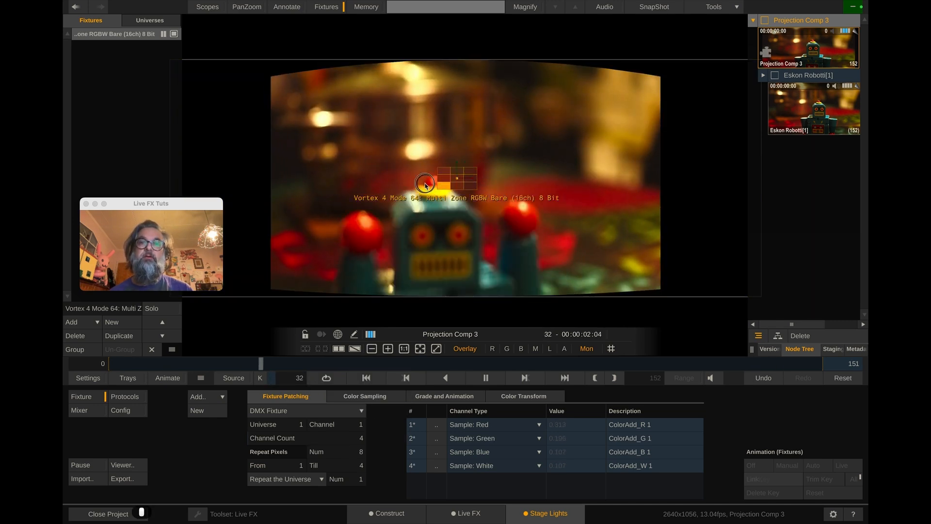
pyautogui.moveTo(381, 183); pyautogui.dragTo(342, 136)
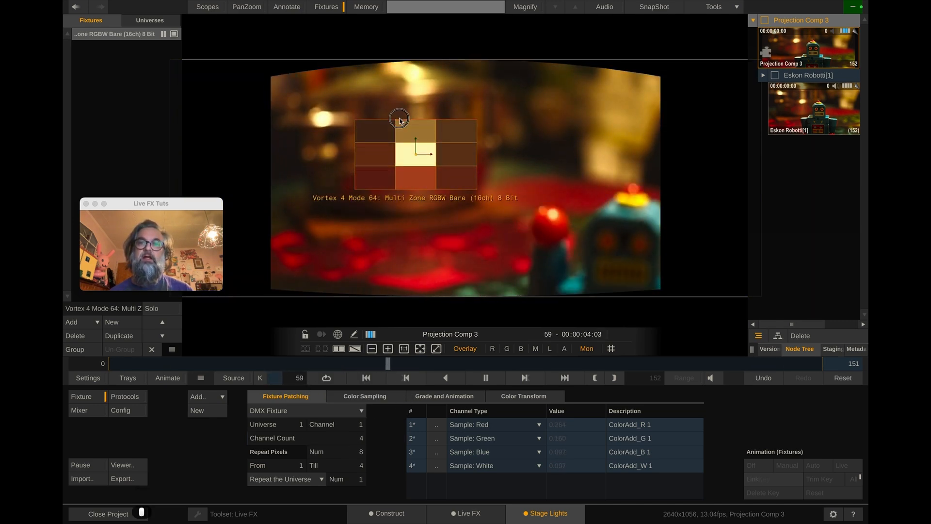
# Set the fixture's sample mapping grid to 2 rows and 4 columns.
pyautogui.click(367, 398)
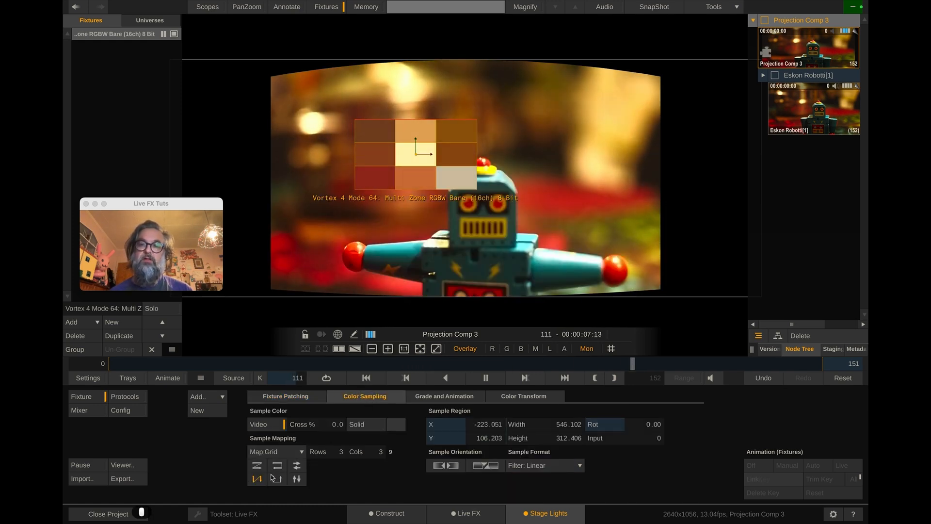
pyautogui.click(337, 451)
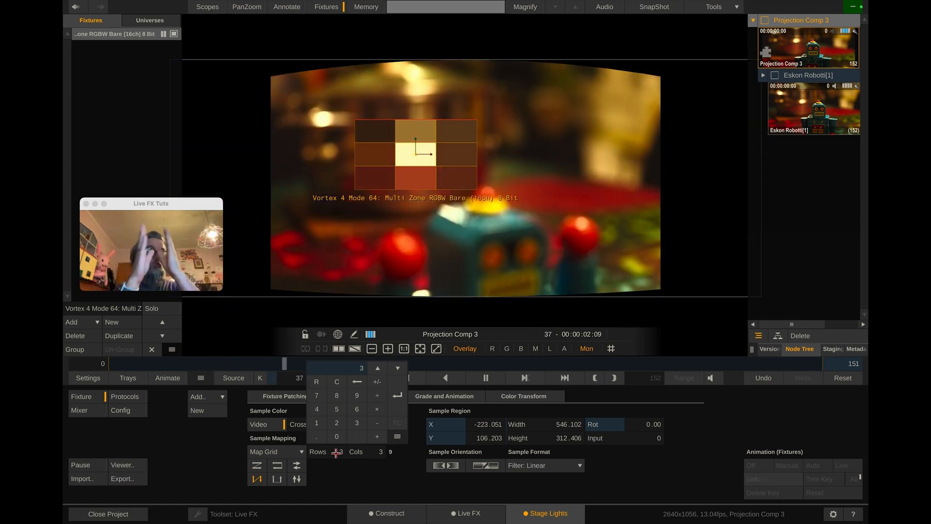
pyautogui.write('2')
pyautogui.press('Return')
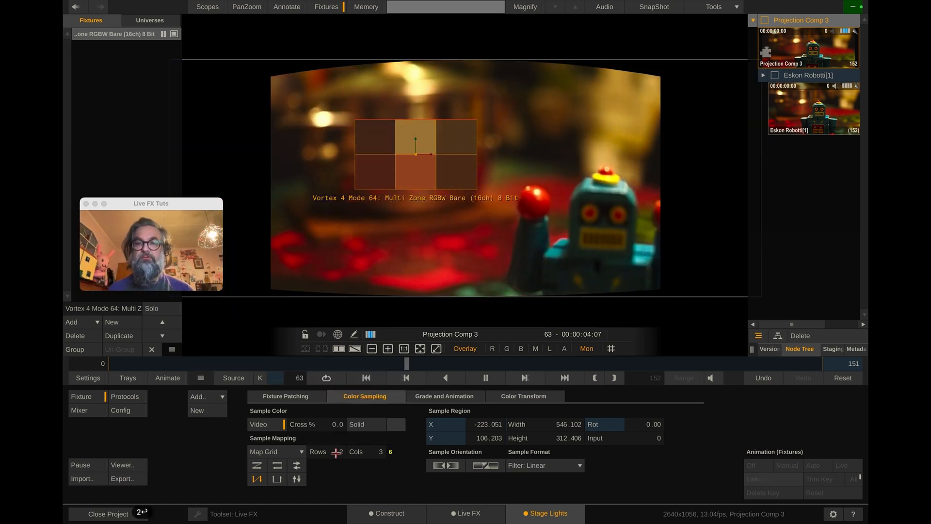
pyautogui.click(371, 454)
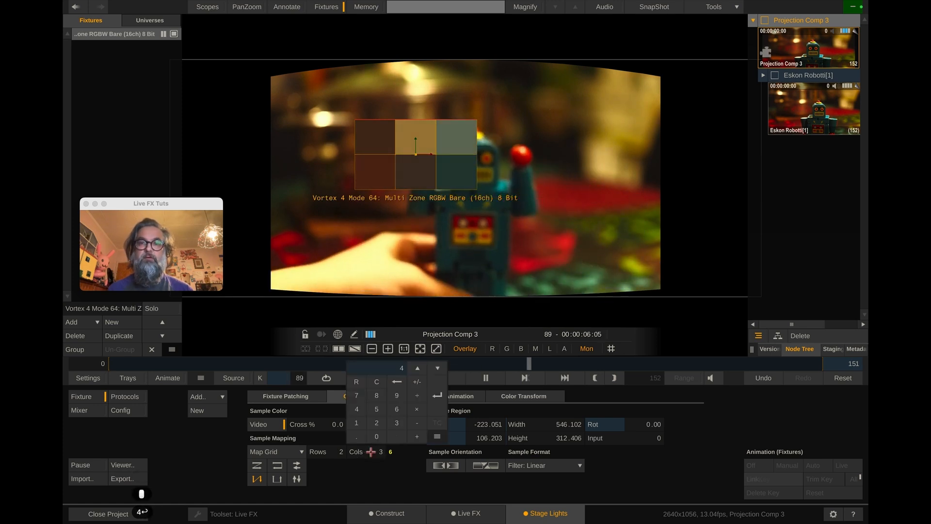
pyautogui.write('4')
pyautogui.press('Return')
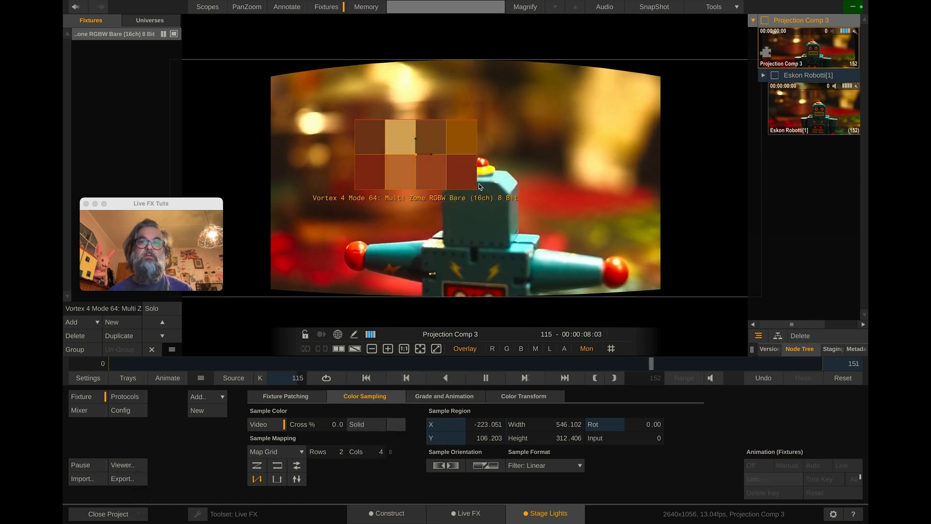